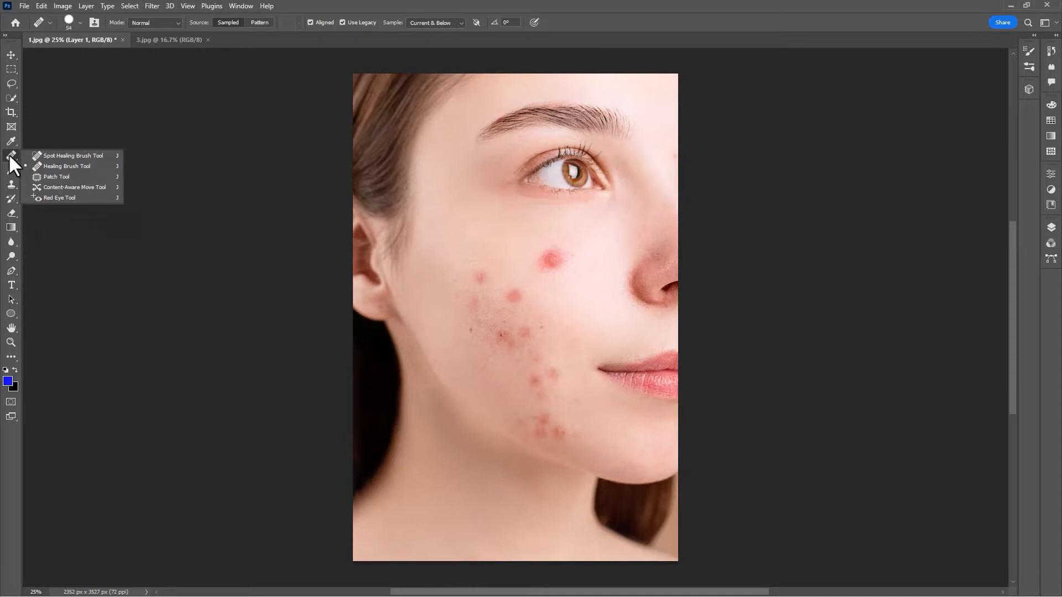
Remove the red blemishes on the woman's cheek using the Spot Healing Brush, enlarged to about size 125.
left_click(63, 155)
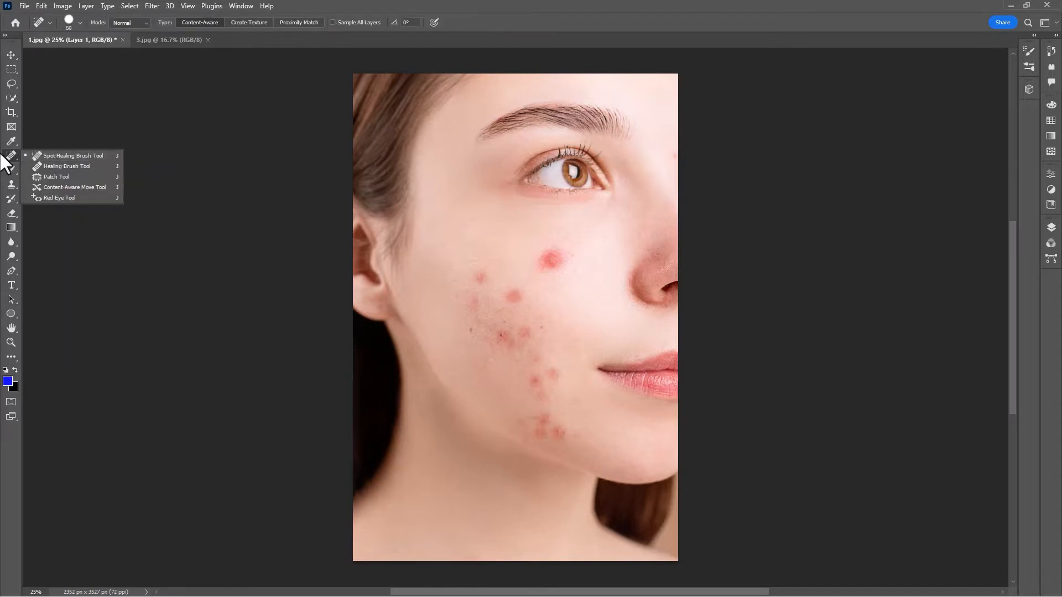
left_click(78, 156)
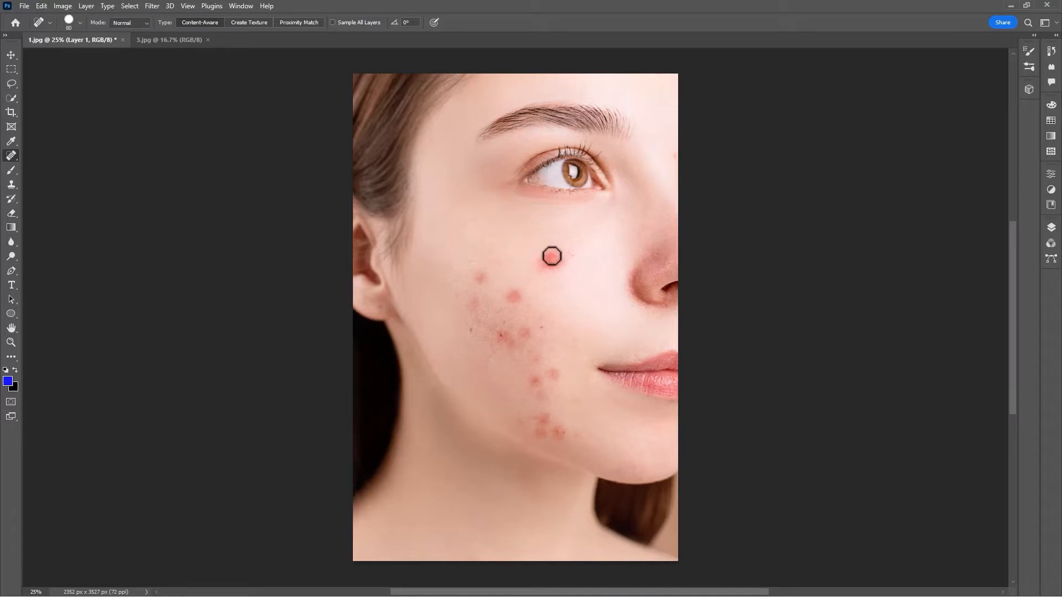
key("bracketright")
key("bracketright")
key("bracketright")
key("bracketright")
left_click(479, 278)
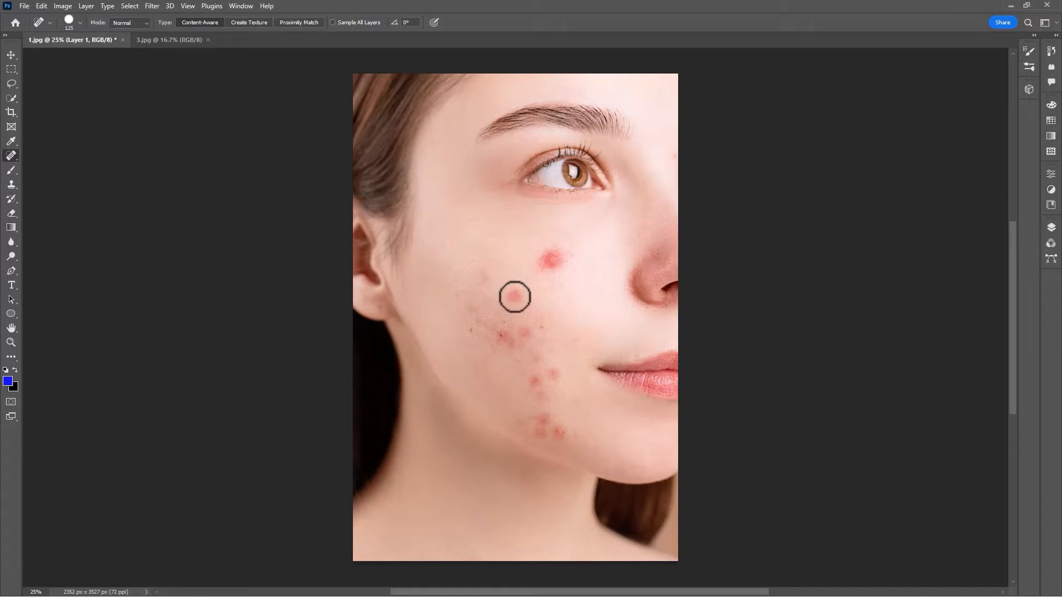
left_click(515, 297)
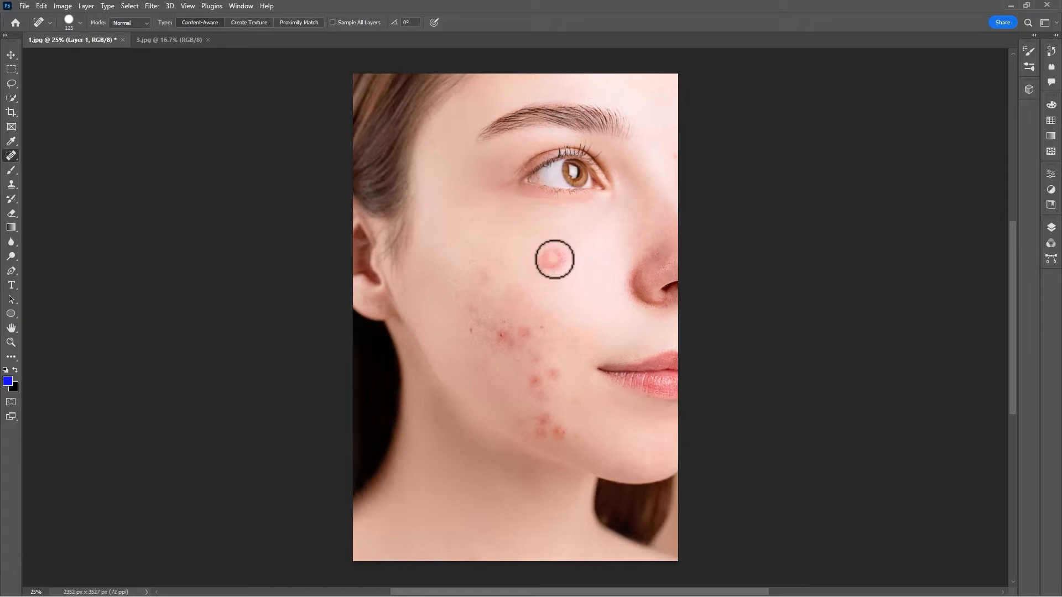
left_click_drag(554, 260, 551, 261)
left_click(552, 250)
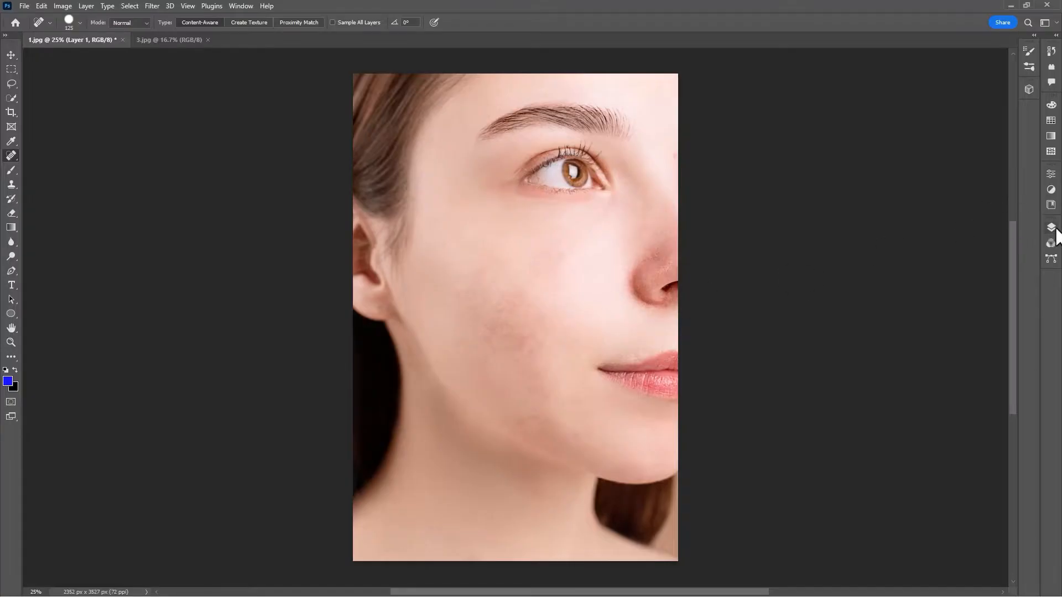
Compare the cheek before and after healing by switching the visibility of Layer 1 off and on.
left_click(1052, 228)
left_click(919, 293)
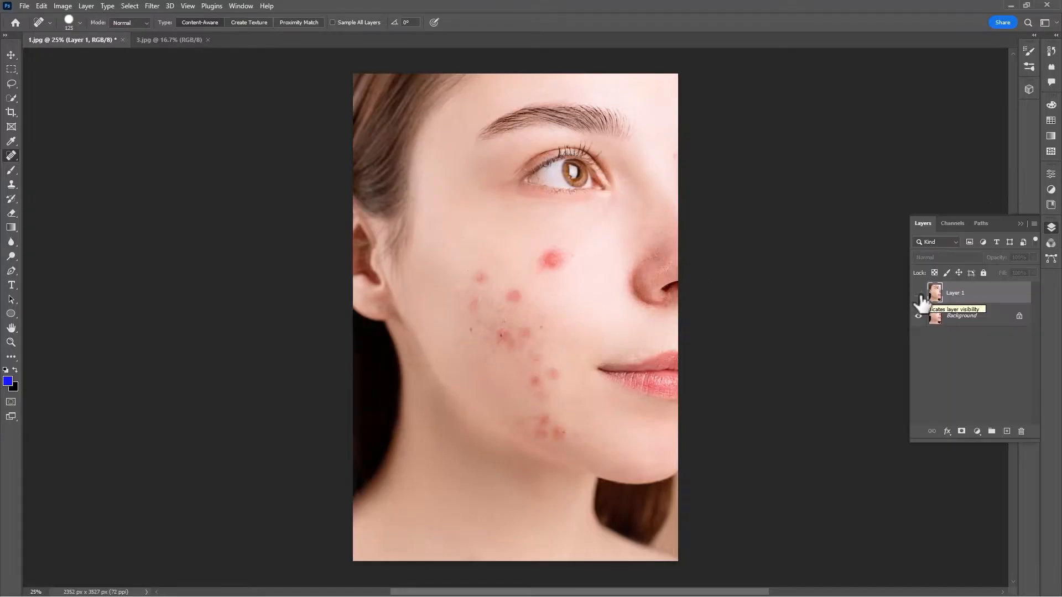
left_click(919, 294)
left_click(919, 294)
left_click(919, 294)
left_click(919, 294)
left_click(918, 294)
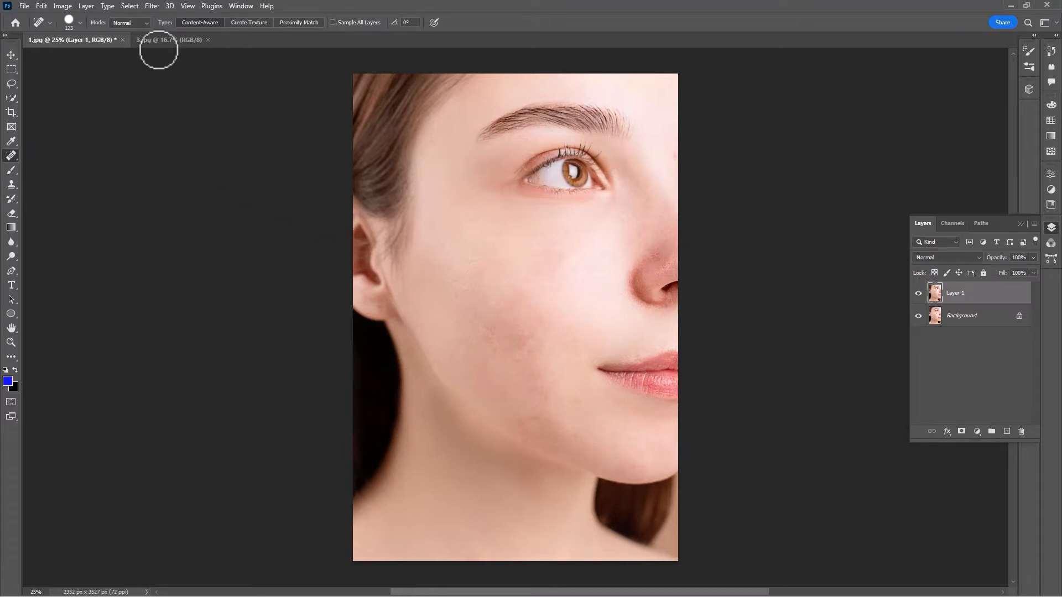
Switch to the portrait 3.jpg and duplicate its Background layer.
left_click(159, 41)
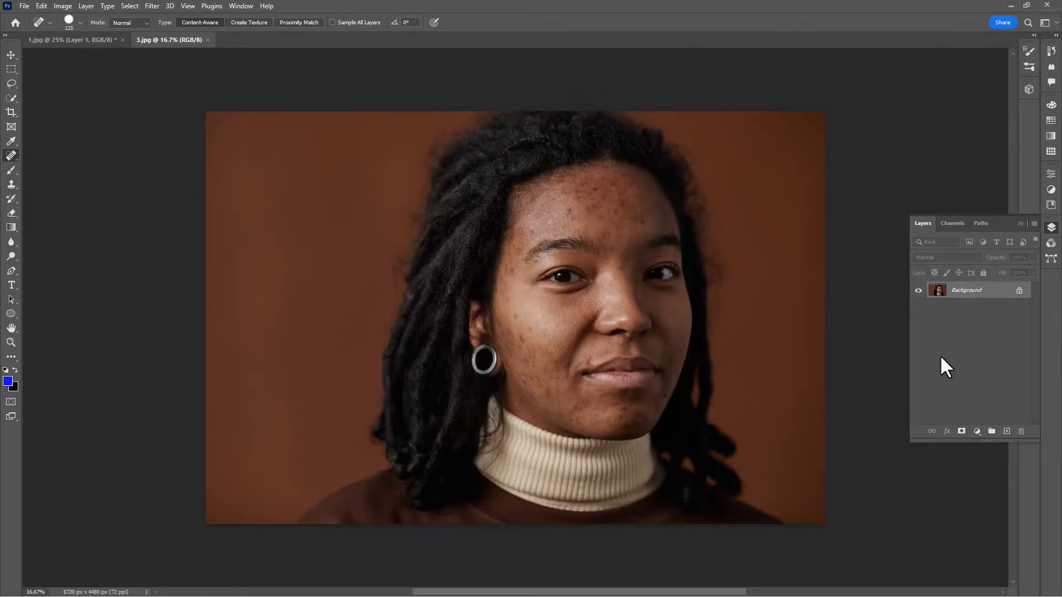
key("ctrl+j")
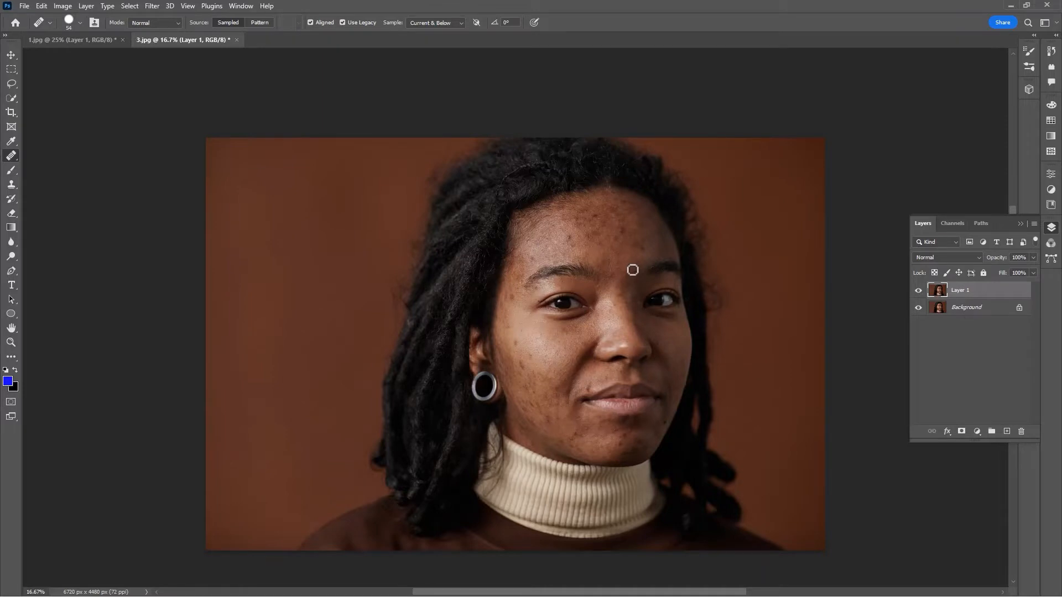
Remove the dark spots on the forehead and beside the eye and temple with the Healing Brush.
scroll(632, 270, "up", 1)
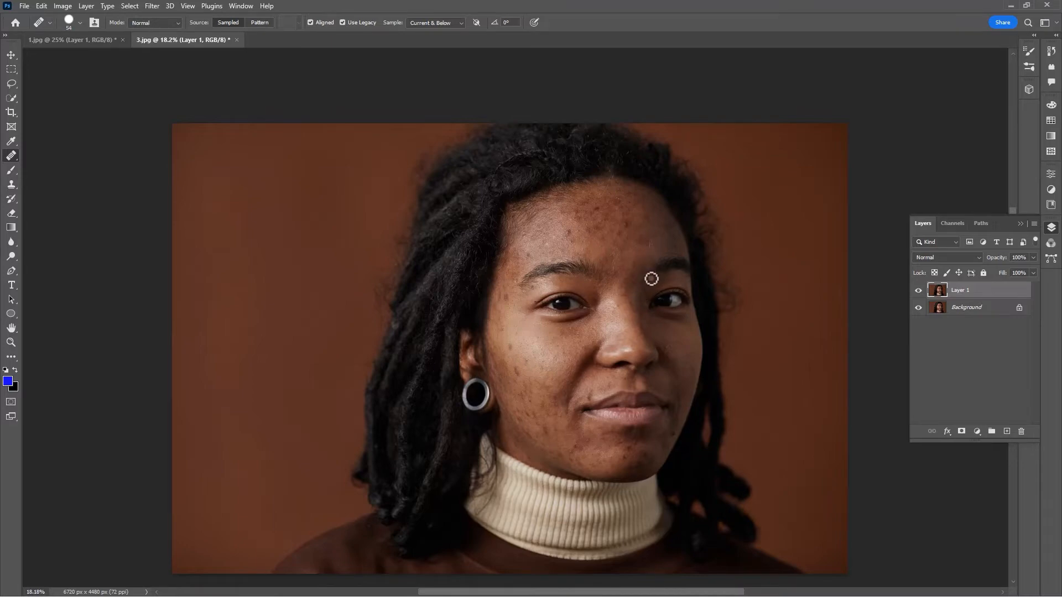
scroll(652, 280, "up", 3)
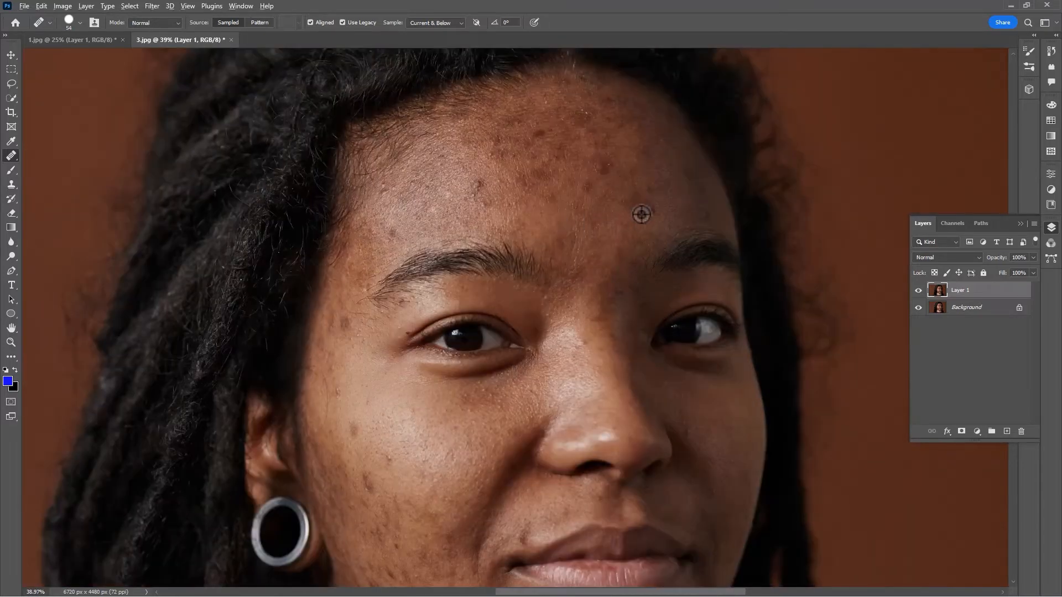
scroll(653, 213, "up", 1)
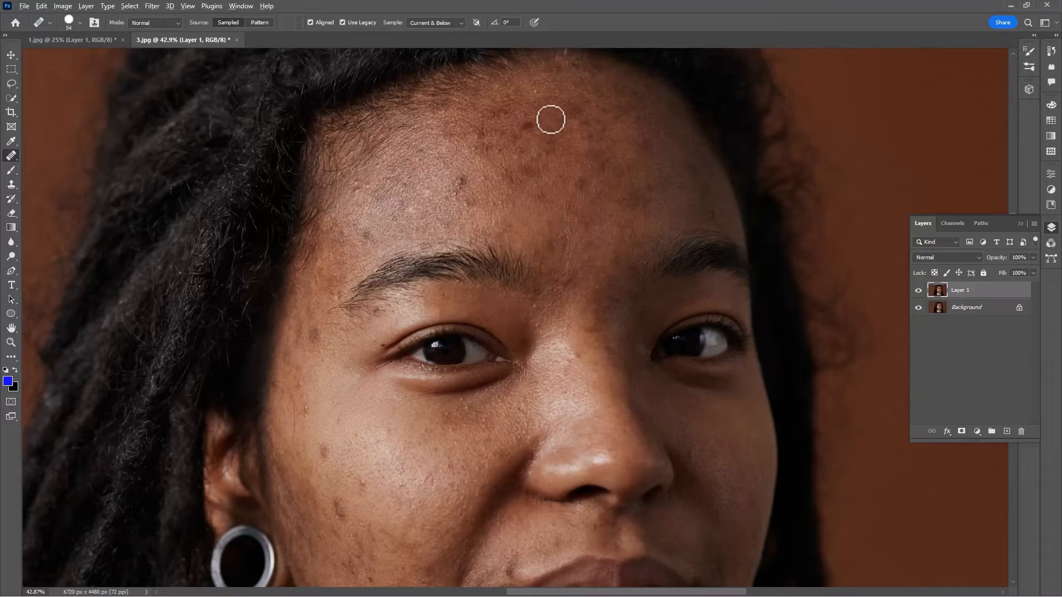
left_click(366, 234)
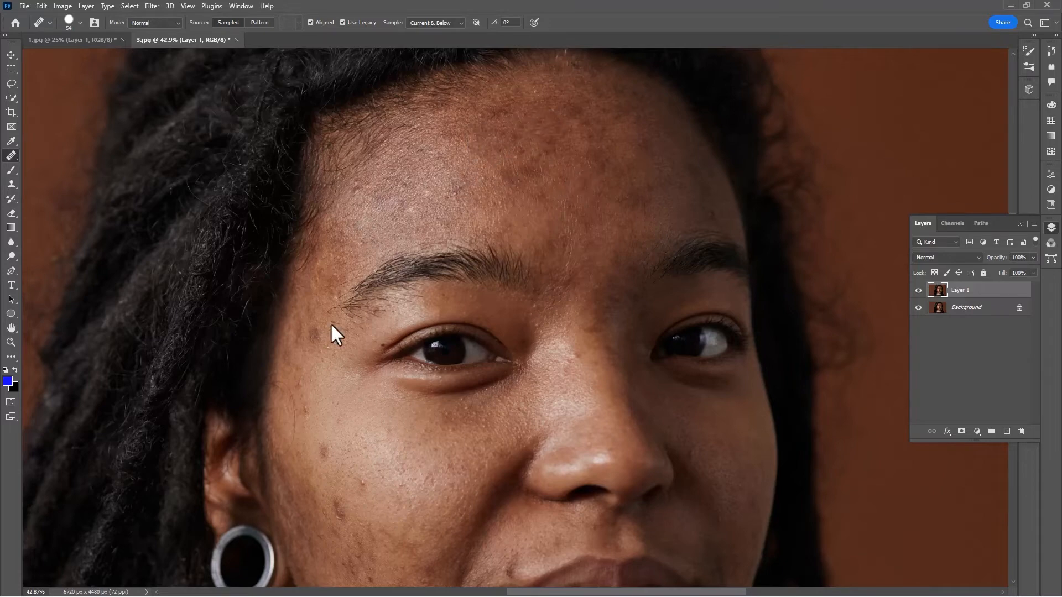
left_click(299, 354, "alt")
left_click(314, 335)
left_click(308, 367, "alt")
left_click(304, 409)
Remove the remaining spots on the cheeks, chin and around the mouth with the Healing Brush.
scroll(360, 339, "down", 5)
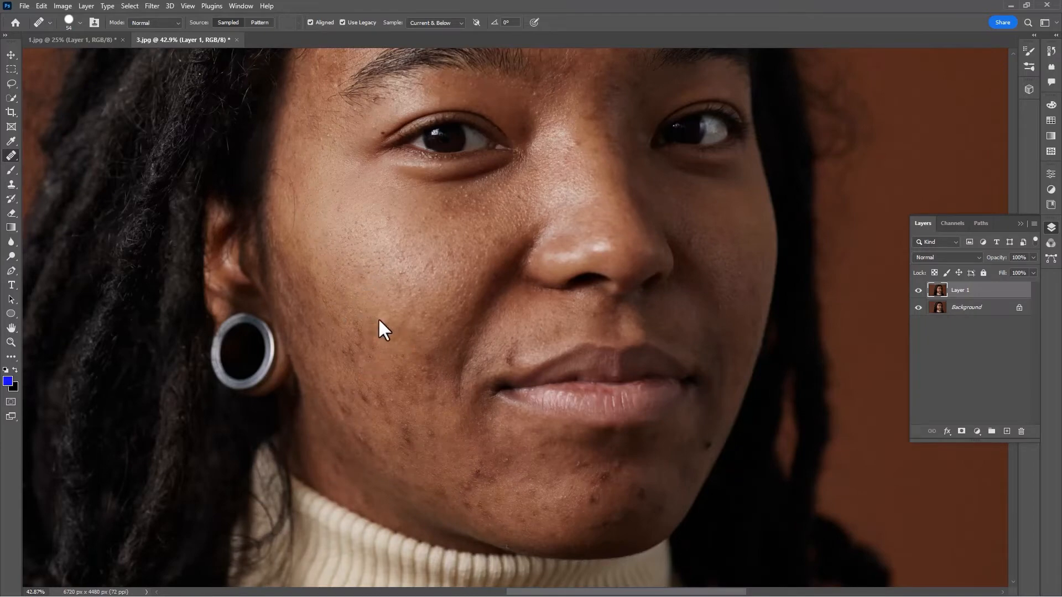
scroll(343, 346, "down", 1)
scroll(509, 330, "down", 1)
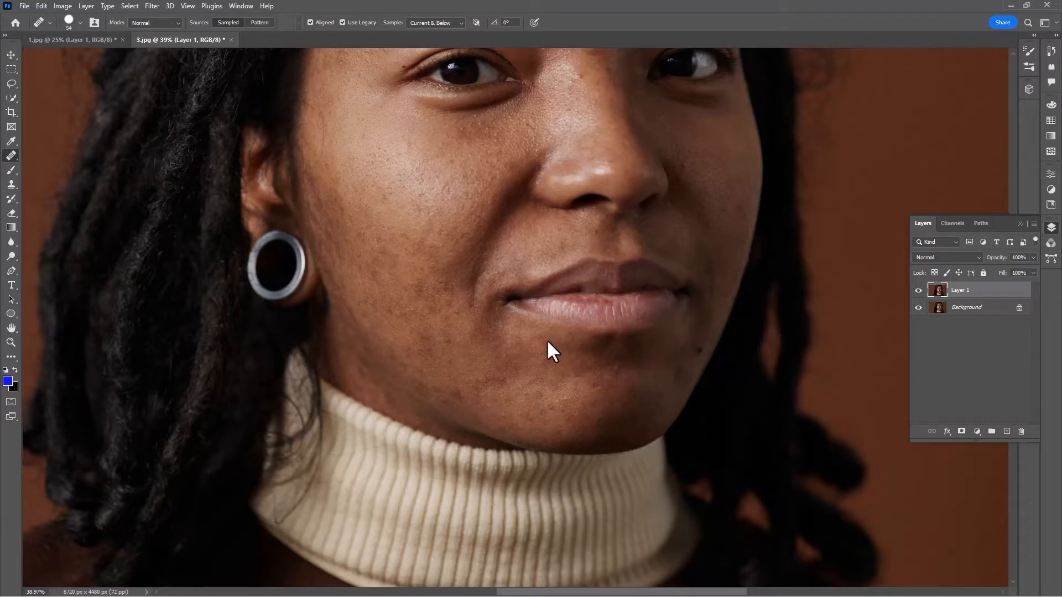
left_click_drag(702, 359, 702, 356)
left_click_drag(712, 220, 549, 362)
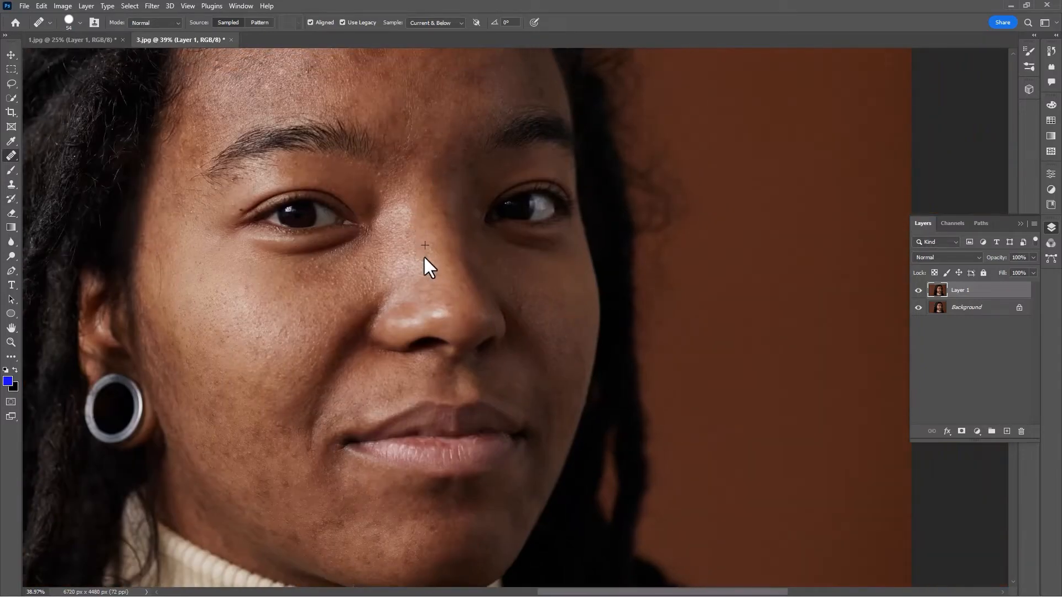
left_click(332, 260, "alt")
left_click_drag(556, 303, 437, 277)
left_click_drag(287, 59, 323, 142)
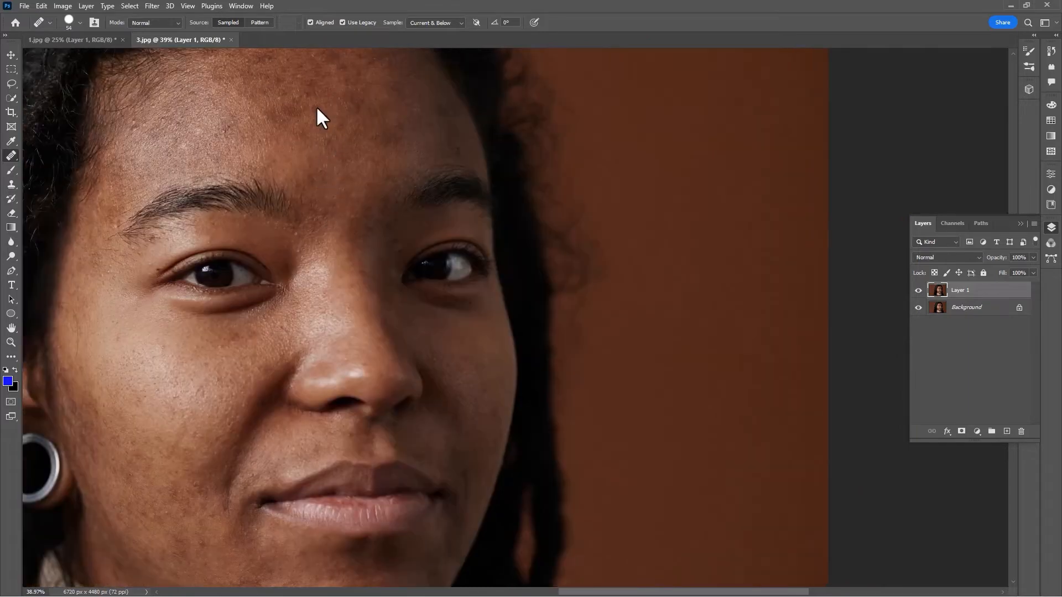
Compare the whole portrait before and after healing by hiding and showing Layer 1.
scroll(327, 147, "down", 3)
left_click_drag(254, 222, 425, 230)
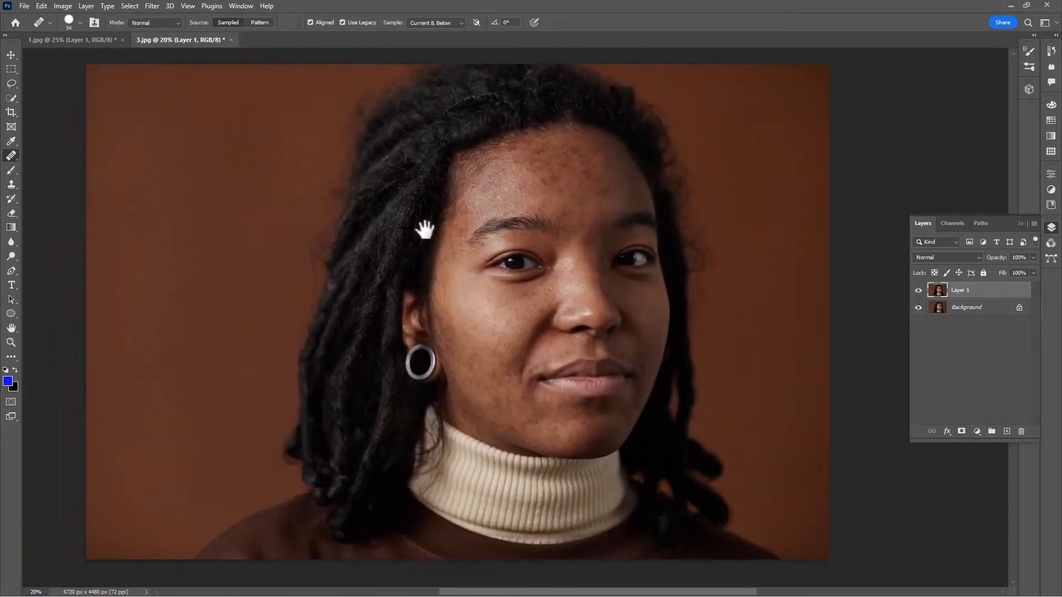
left_click(918, 291)
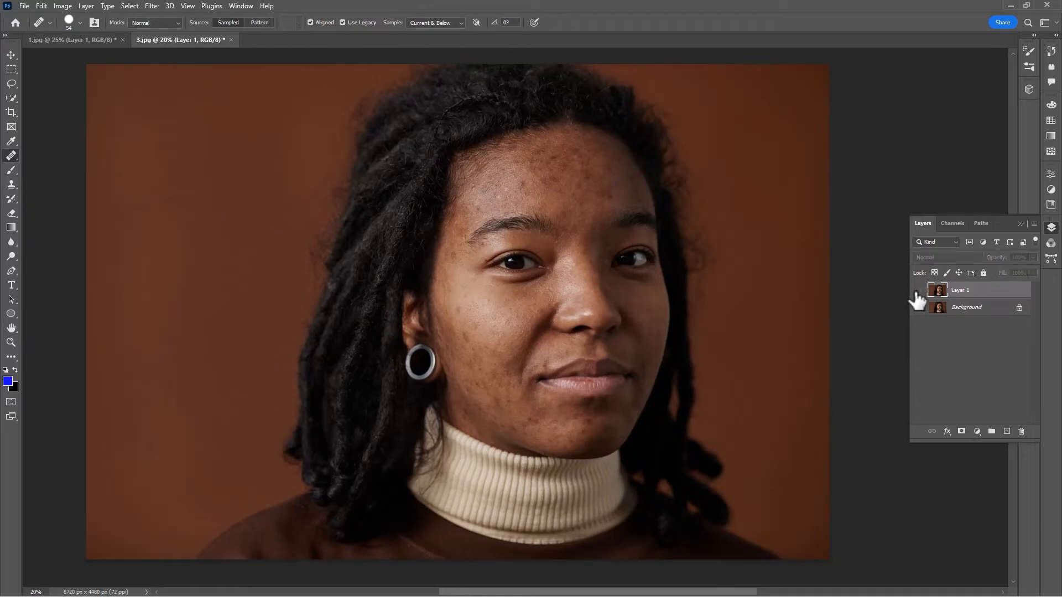
left_click(918, 291)
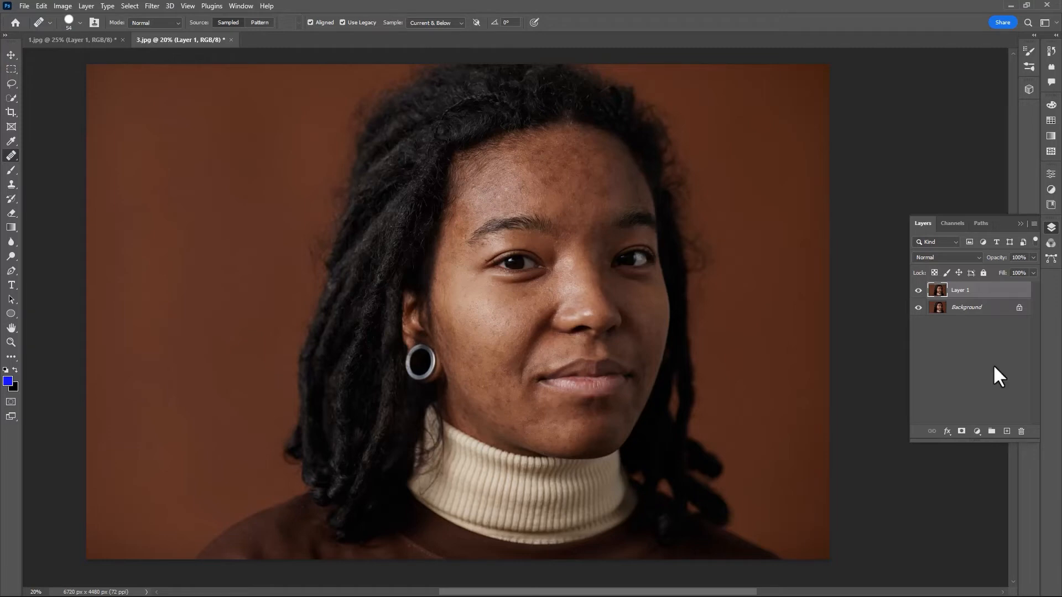
Duplicate Layer 1, invert the copy's colors and set its blend mode to Vivid Light.
key("ctrl+j")
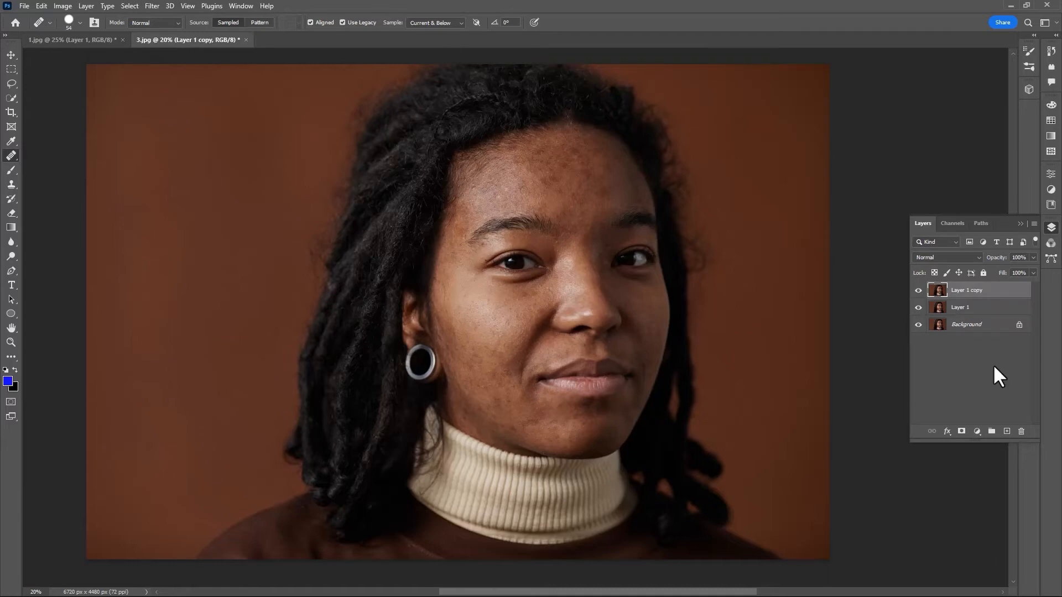
left_click(947, 257)
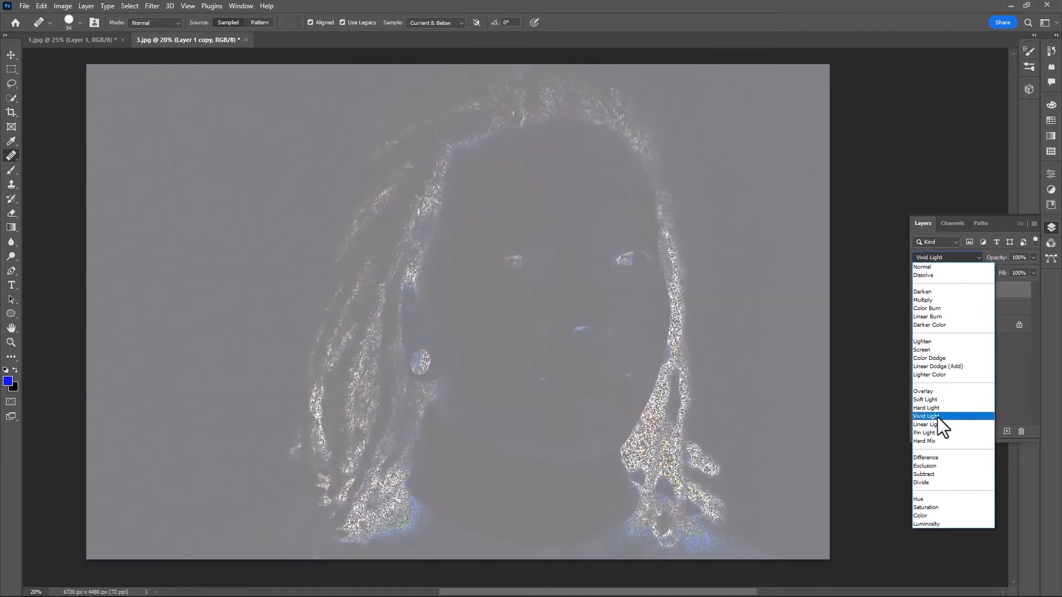
left_click(938, 416)
key("v")
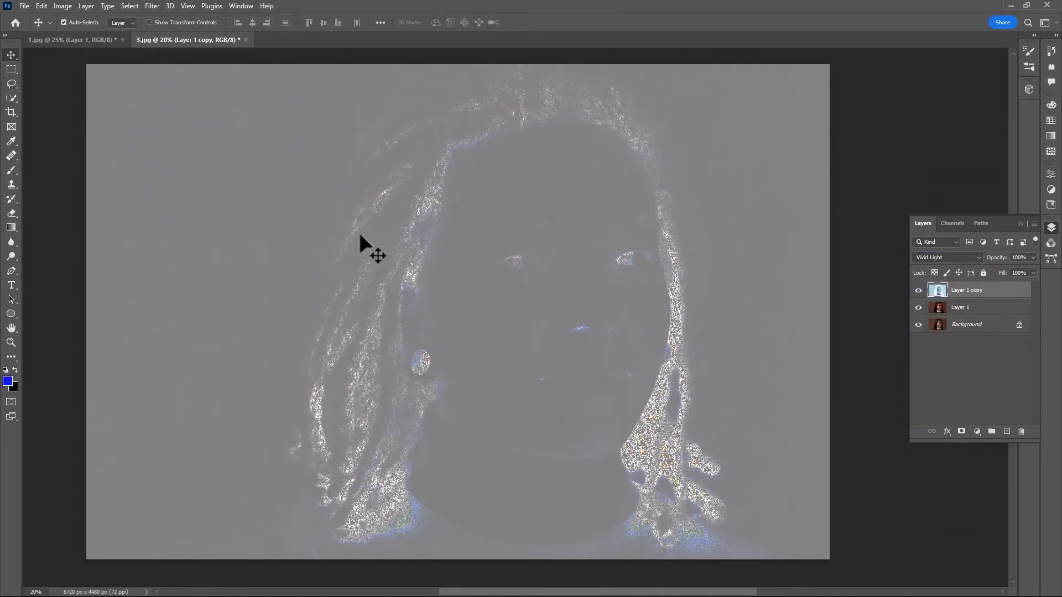
Apply a High Pass filter with a radius of 47.0 pixels to the inverted layer copy.
left_click(152, 6)
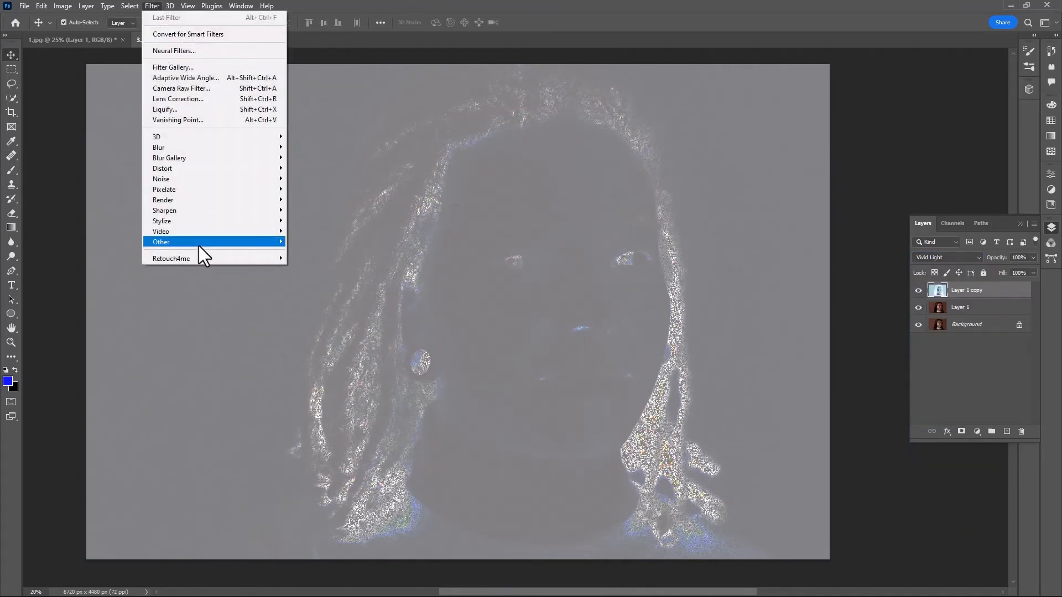
mouse_move(198, 245)
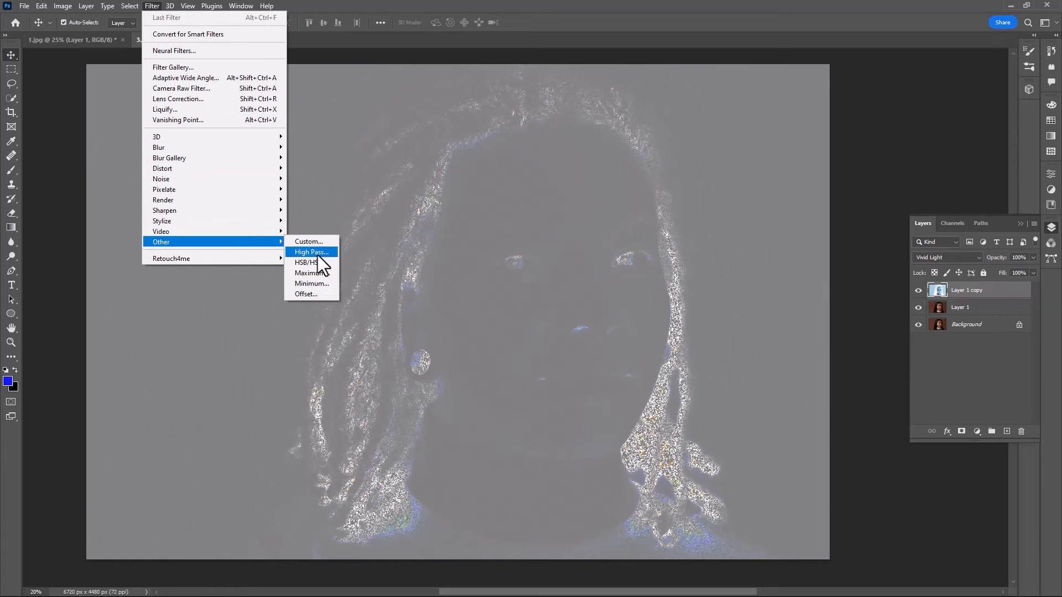
left_click(317, 253)
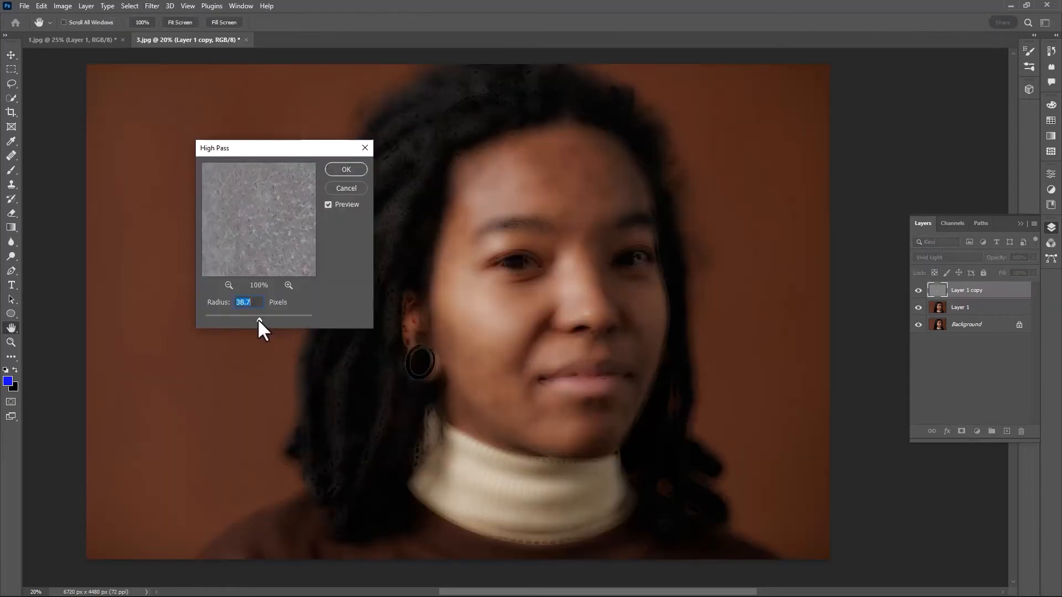
left_click_drag(270, 155, 238, 154)
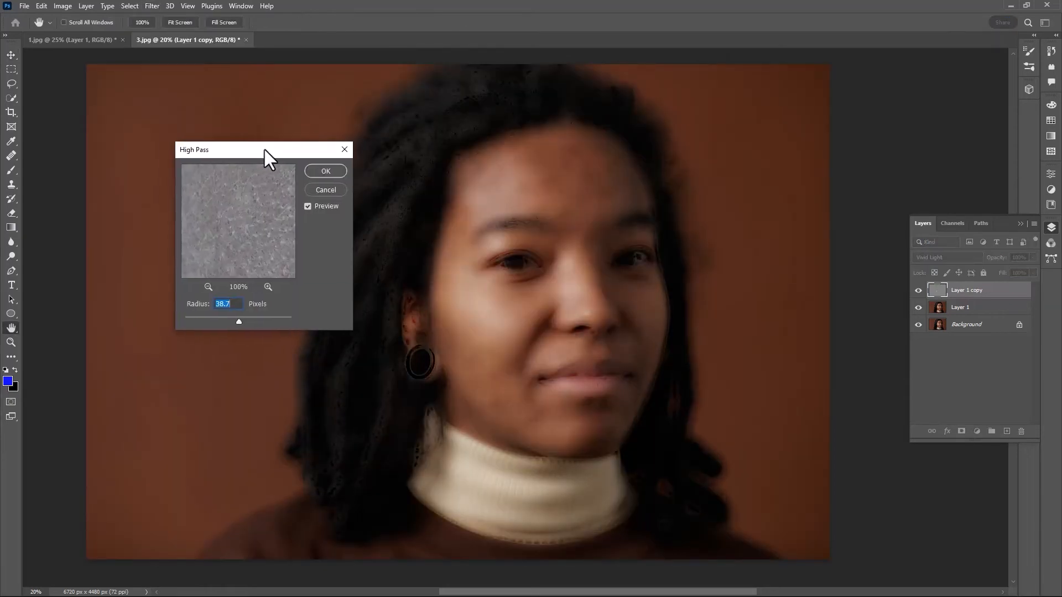
mouse_move(227, 319)
left_mouse_down()
mouse_move(300, 315)
mouse_move(231, 322)
left_mouse_up()
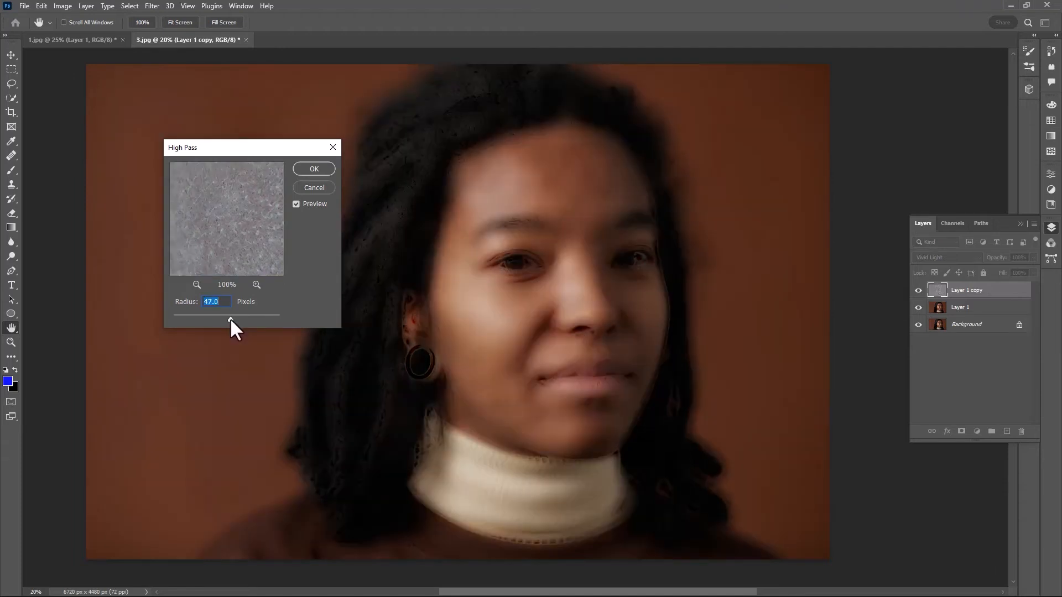
left_click(315, 168)
Apply a Gaussian Blur with a radius of 11.1 pixels to the same layer copy.
left_click(151, 5)
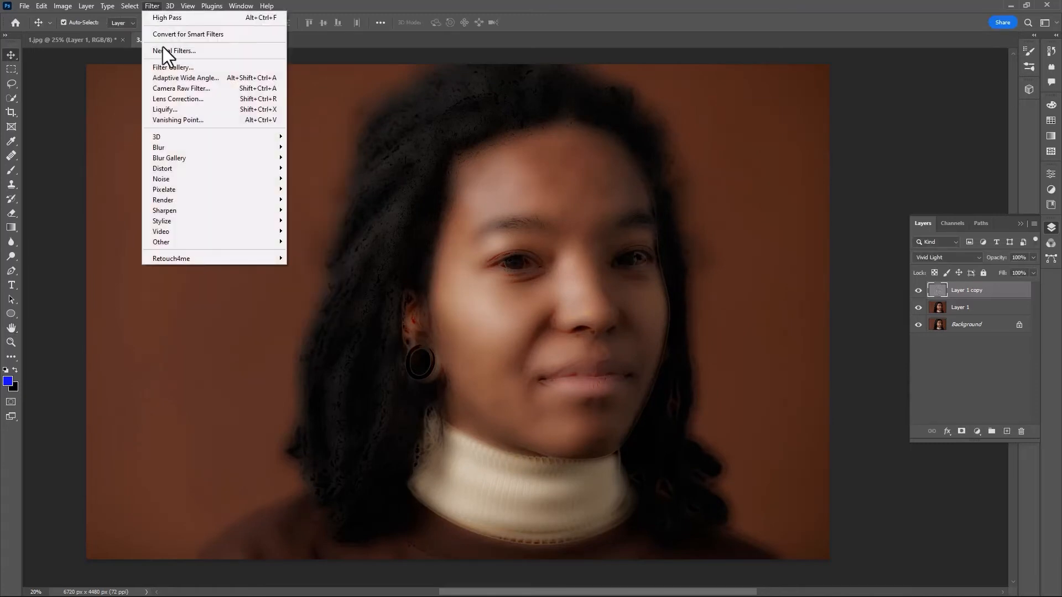
mouse_move(171, 146)
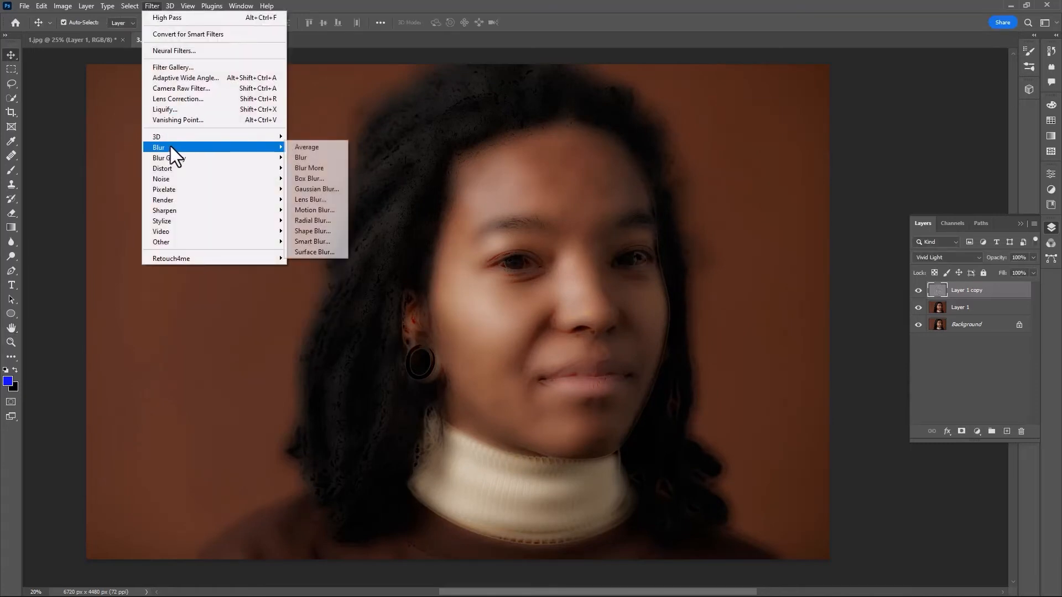
left_click(307, 189)
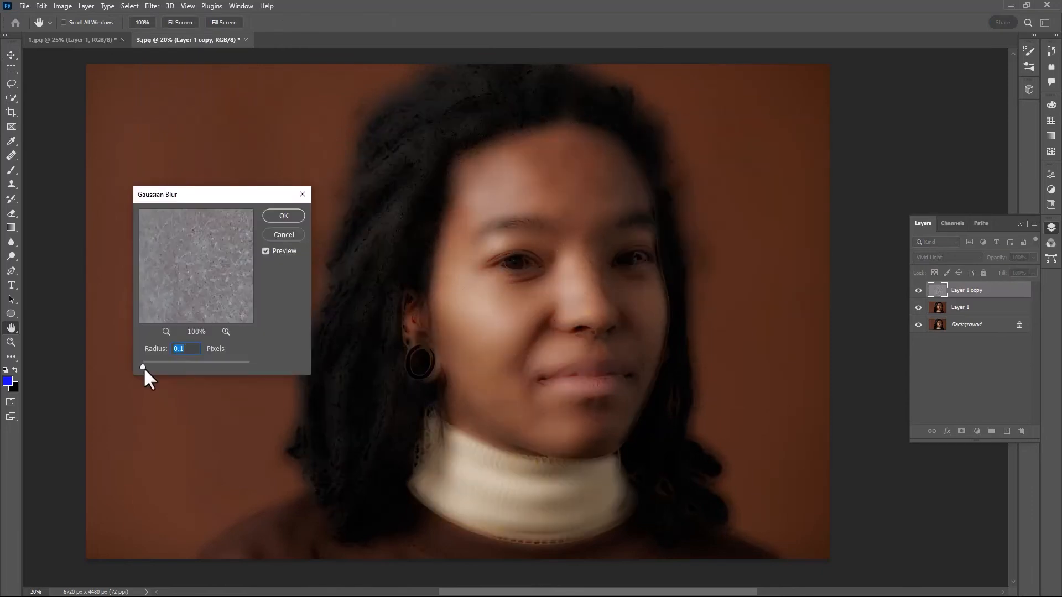
left_click_drag(144, 368, 185, 364)
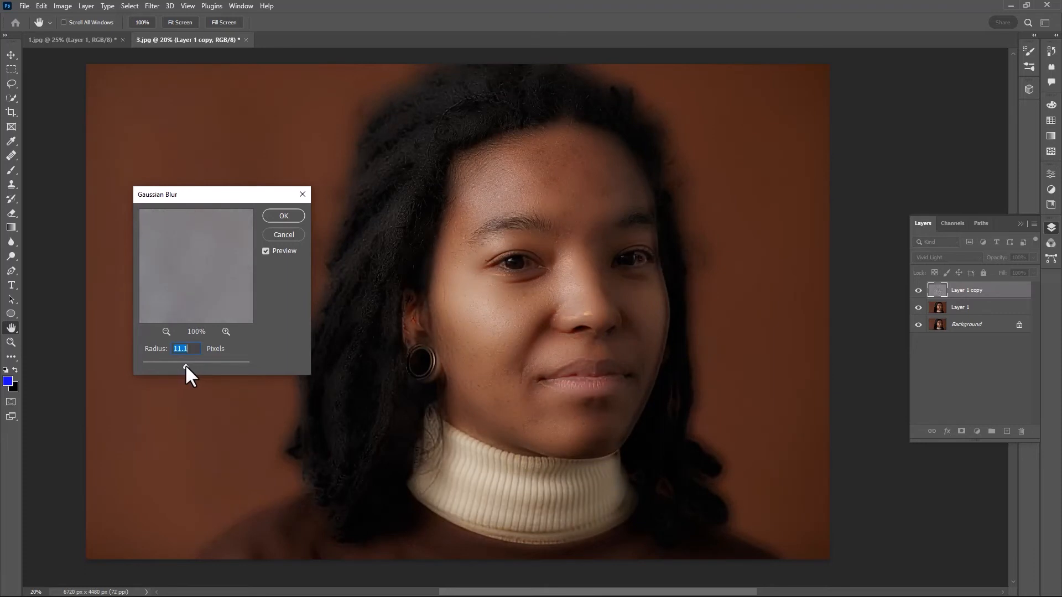
left_click(281, 215)
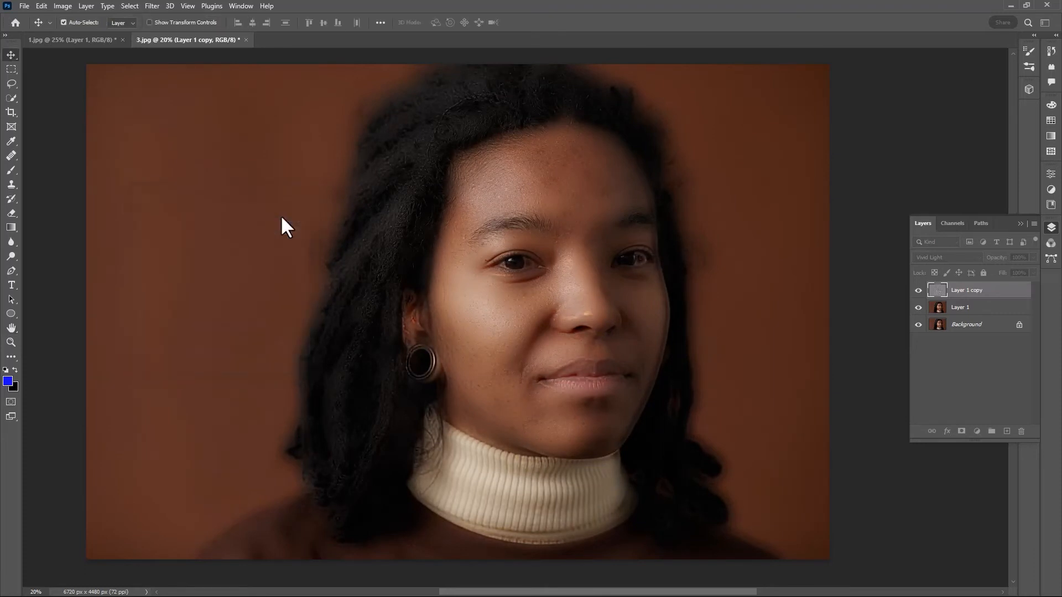
Add a layer mask to Layer 1 copy and invert the mask to black.
left_click(962, 432)
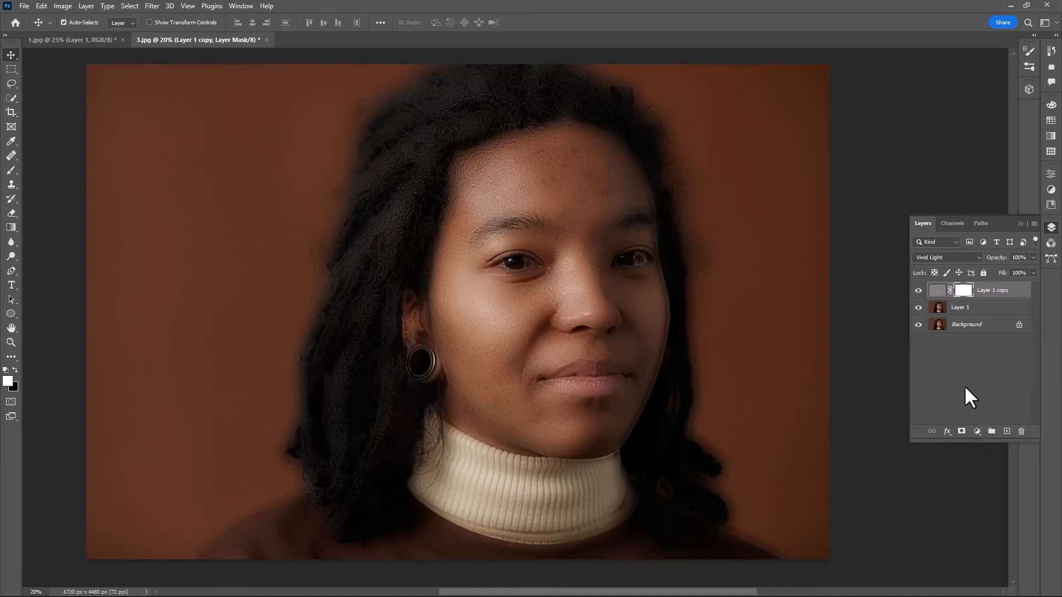
key("ctrl+i")
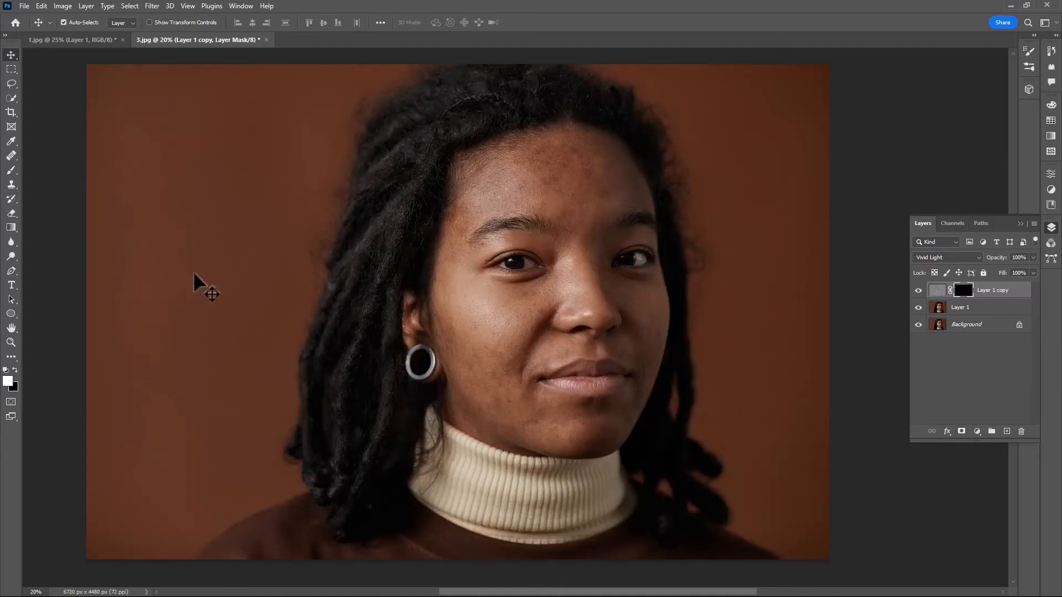
Paint white with a 200-pixel soft brush on Layer 1 copy's mask over the forehead and cheeks to reveal the smoothing.
key("b")
scroll(558, 142, "down", 1)
mouse_move(572, 149)
left_mouse_down()
mouse_move(551, 141)
mouse_move(516, 169)
mouse_move(512, 152)
mouse_move(465, 215)
left_mouse_up()
mouse_move(595, 172)
left_mouse_down()
mouse_move(638, 184)
mouse_move(590, 208)
mouse_move(595, 179)
mouse_move(576, 295)
mouse_move(508, 287)
mouse_move(453, 258)
mouse_move(476, 334)
mouse_move(540, 304)
mouse_move(502, 388)
mouse_move(571, 409)
mouse_move(532, 425)
mouse_move(616, 425)
mouse_move(552, 328)
mouse_move(658, 286)
mouse_move(649, 418)
mouse_move(647, 323)
left_mouse_up()
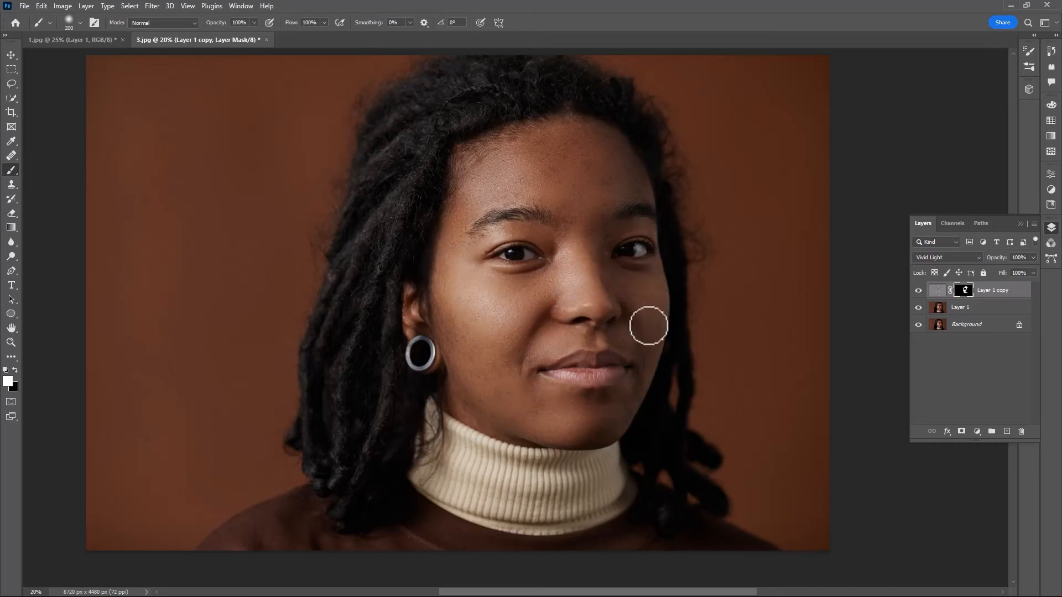
scroll(689, 357, "up", 2)
scroll(689, 357, "up", 7)
mouse_move(556, 246)
left_mouse_down()
mouse_move(487, 489)
mouse_move(536, 330)
mouse_move(583, 261)
mouse_move(571, 218)
left_mouse_up()
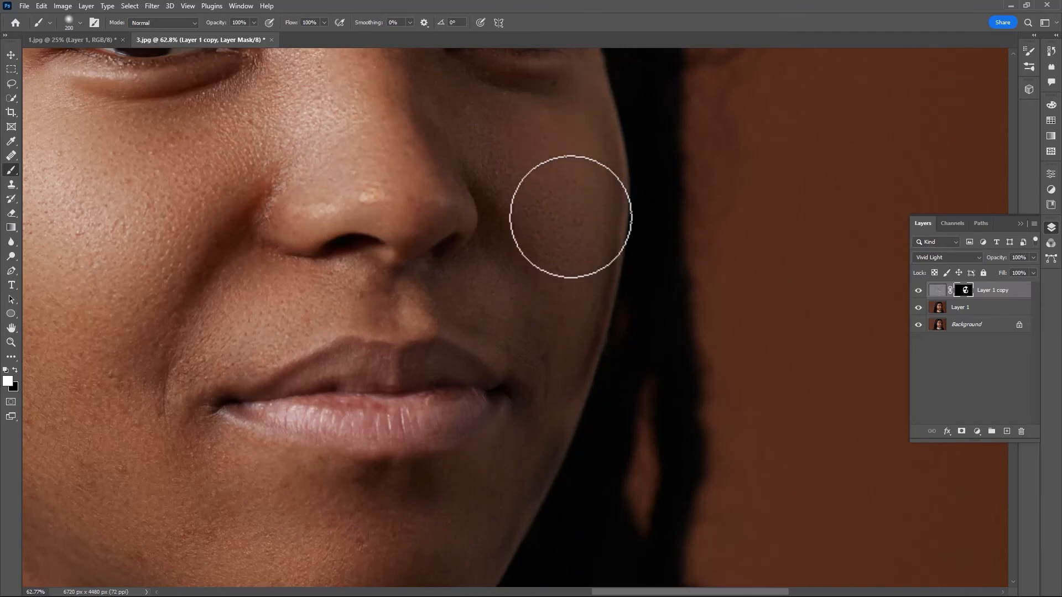
Paint black on the mask along the outer cheek edge and adjacent hair to remove the smoothing there.
scroll(569, 216, "down", 2)
scroll(532, 196, "up", 2)
key("x")
left_click_drag(629, 290, 624, 424)
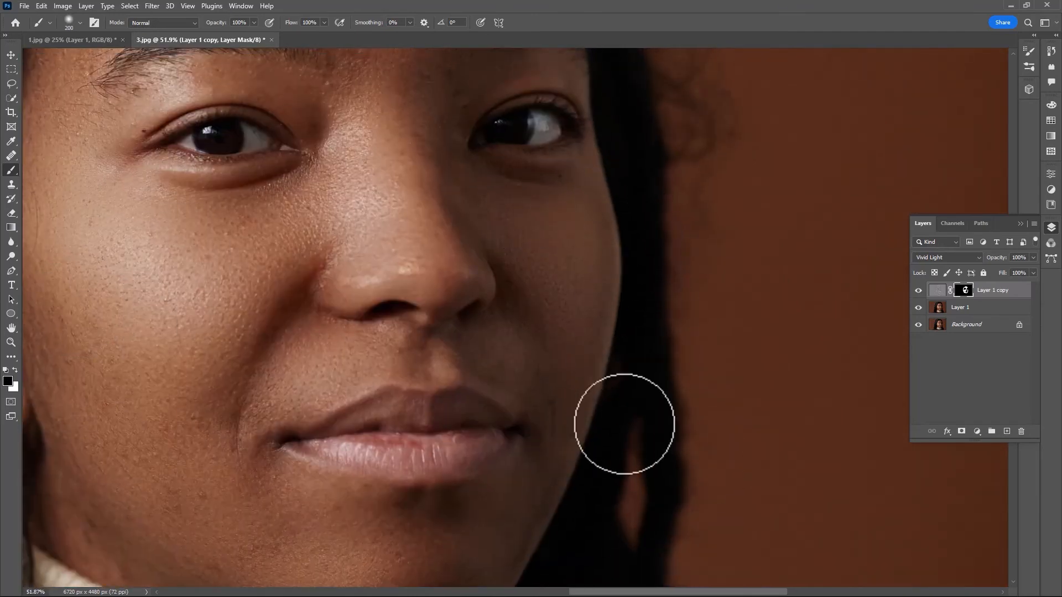
Refine the smoothing mask across the forehead and lower face, alternating between white and black brush paint.
key("x")
scroll(466, 273, "down", 2)
scroll(498, 114, "up", 1)
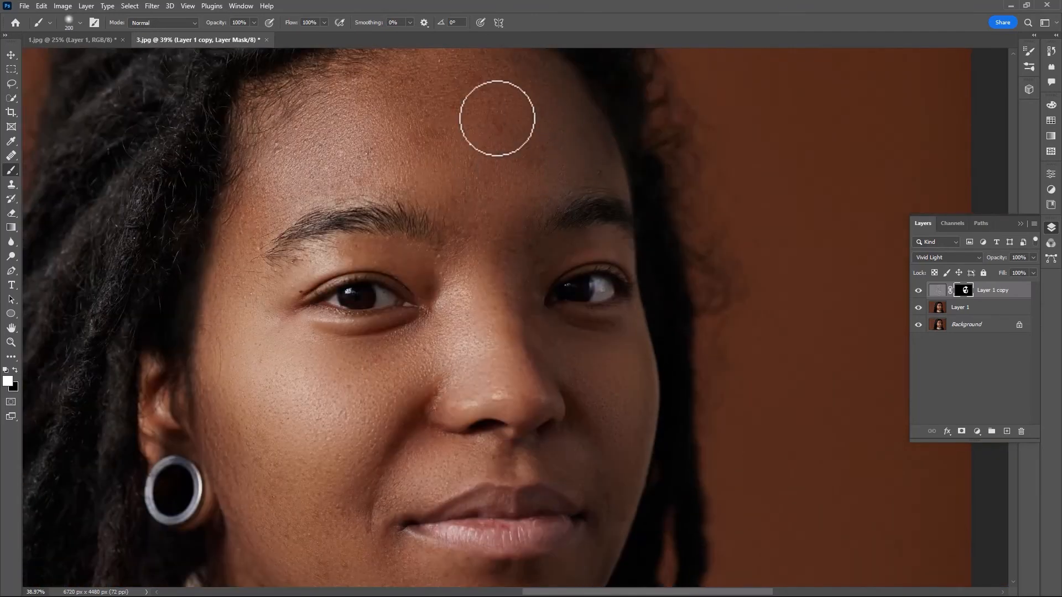
scroll(520, 189, "down", 4)
scroll(520, 190, "up", 5)
scroll(380, 197, "down", 5)
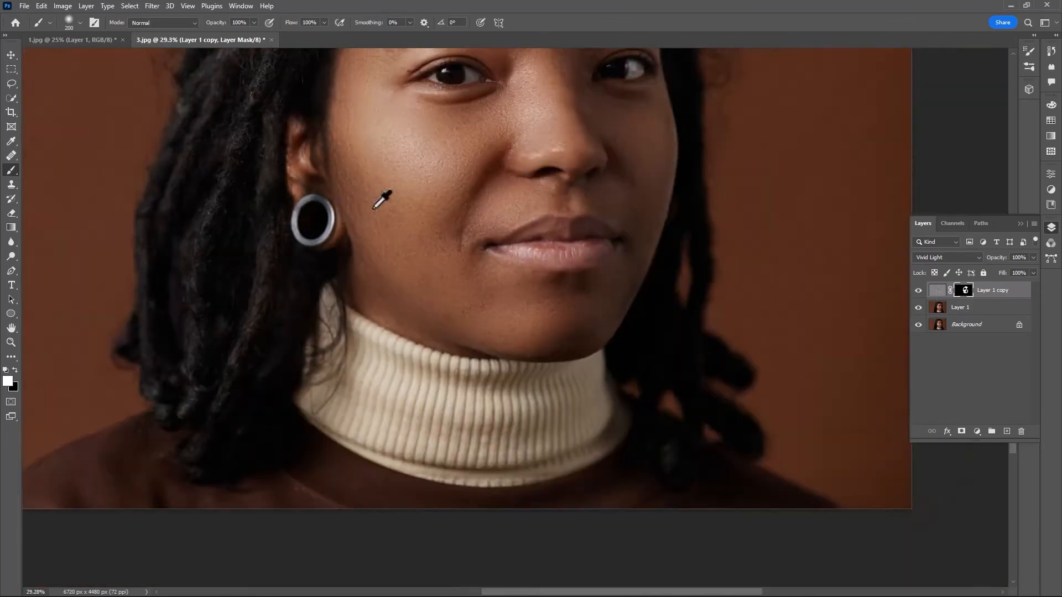
scroll(476, 223, "up", 1)
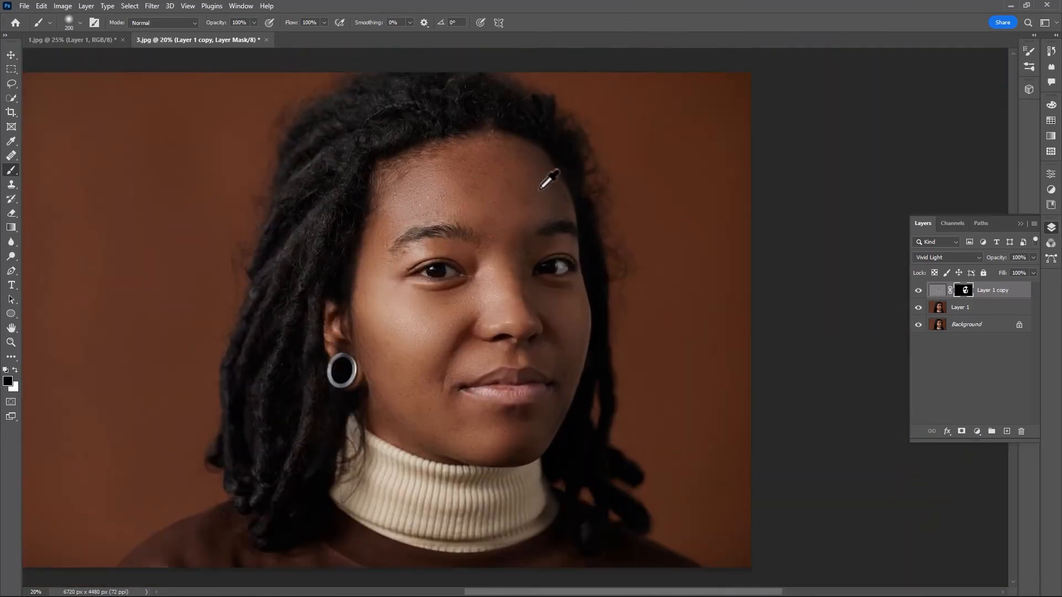
key("x")
scroll(495, 233, "down", 10)
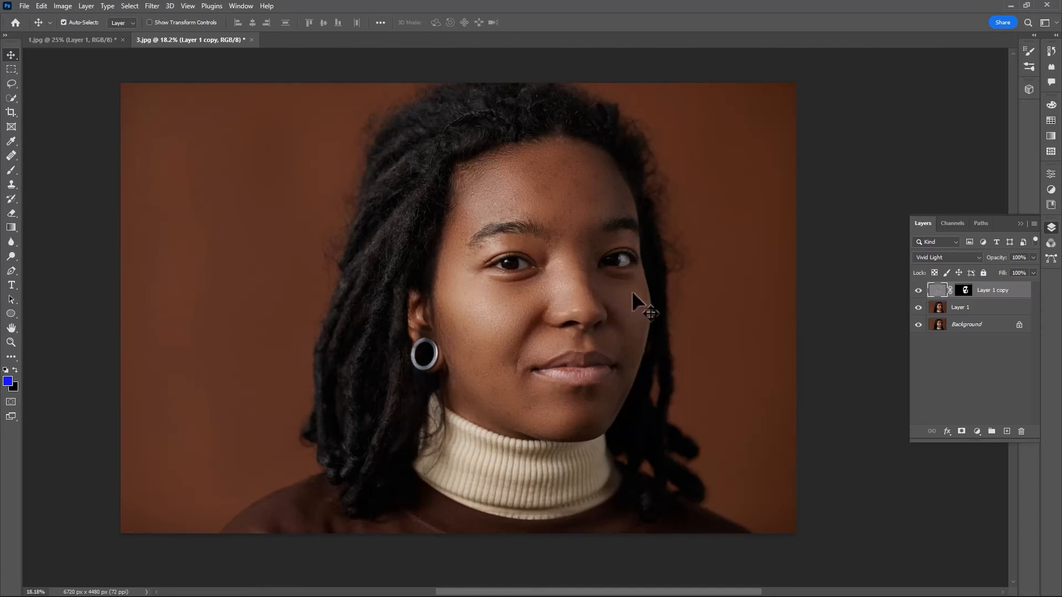
Add a Photo Filter adjustment layer above Layer 1 copy and set its filter to Cooling Filter (80).
left_click(978, 434)
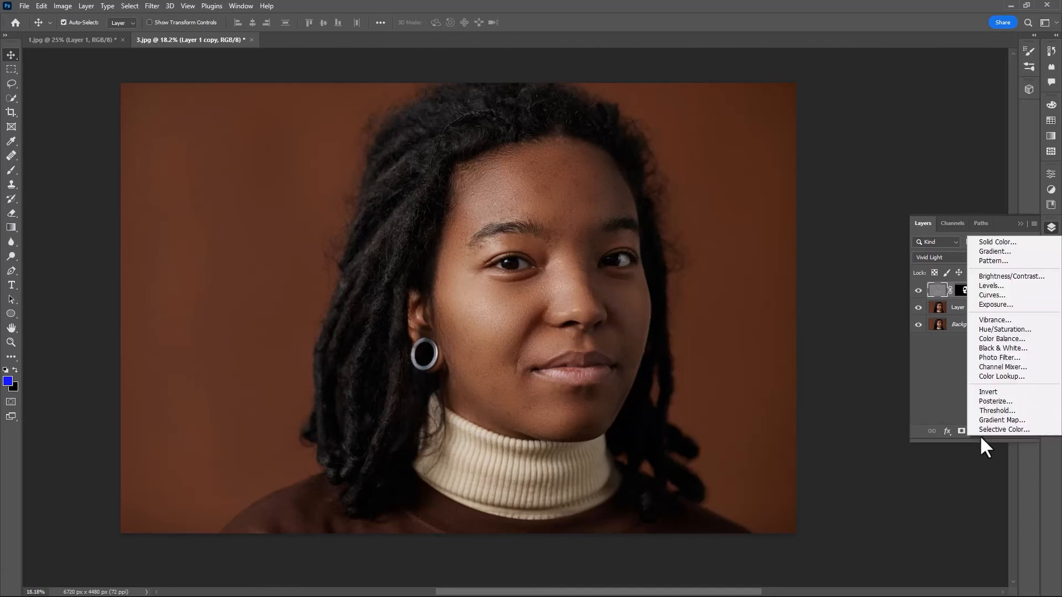
left_click(998, 357)
scroll(974, 205, "down", 1)
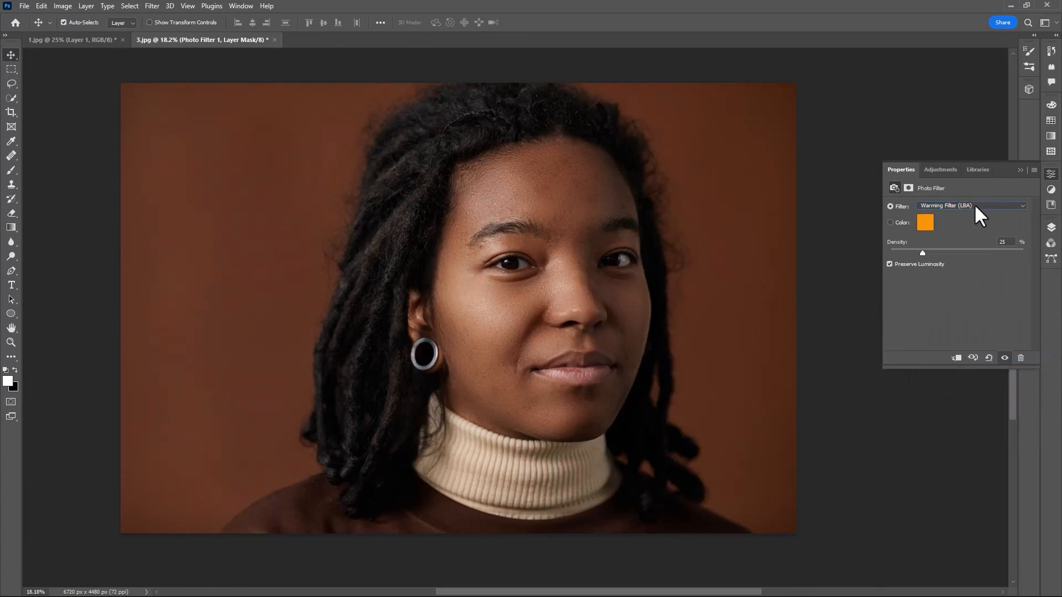
scroll(977, 215, "down", 1)
scroll(975, 206, "down", 1)
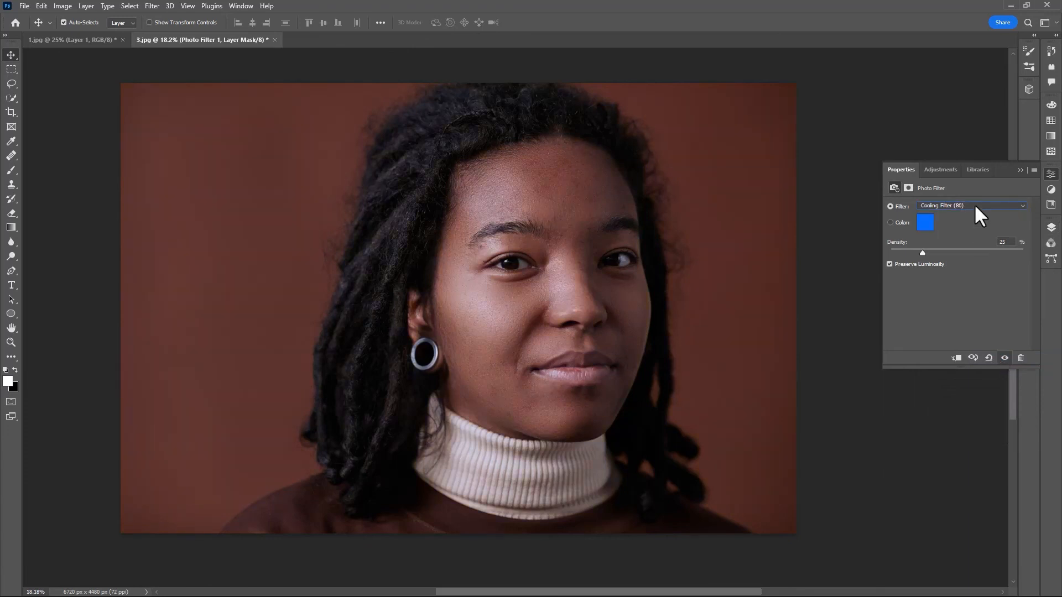